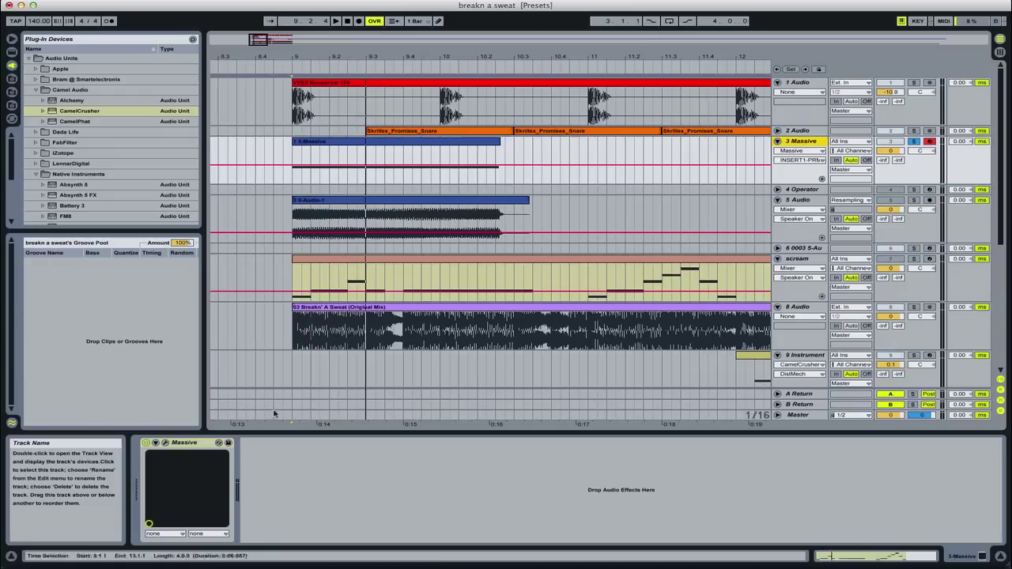
Open the Massive editor showing the SKRILLEXSCREAM preset and make its window active.
left_click(155, 442)
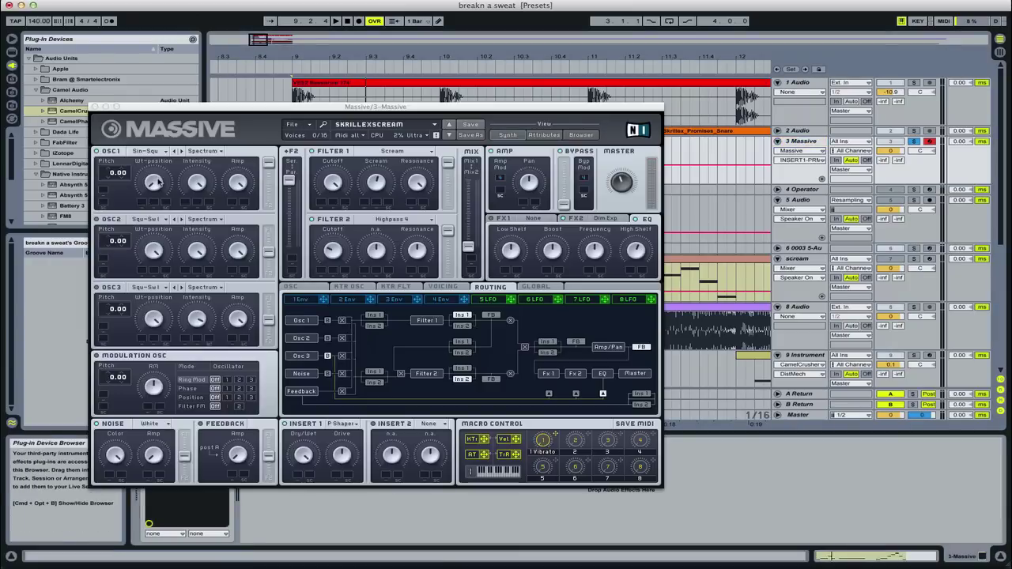
left_click(157, 183)
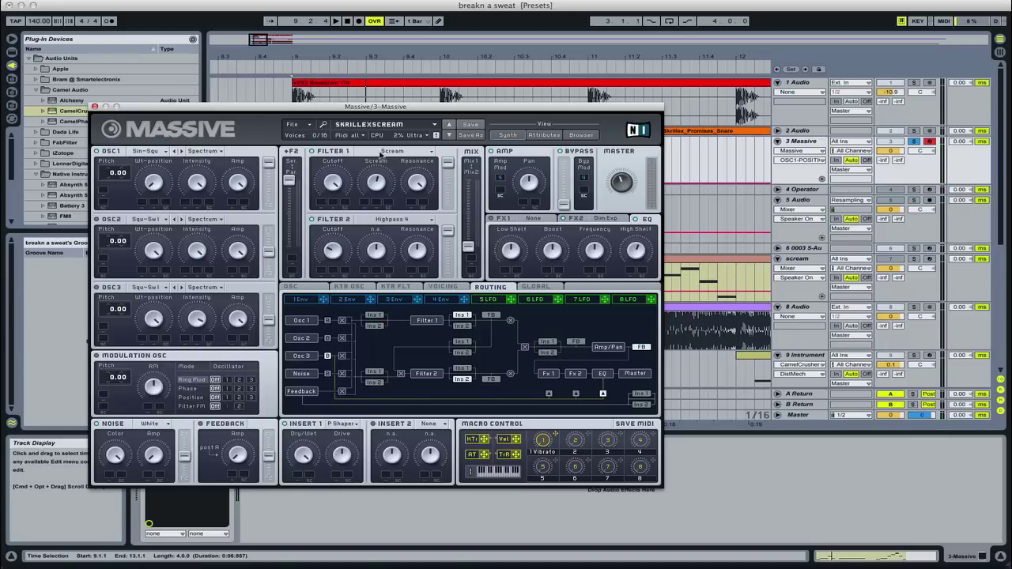
Adjust the FX2 Dim Exp Dry/Wet and Size, then lengthen Envelope 4's attack.
left_click(609, 223)
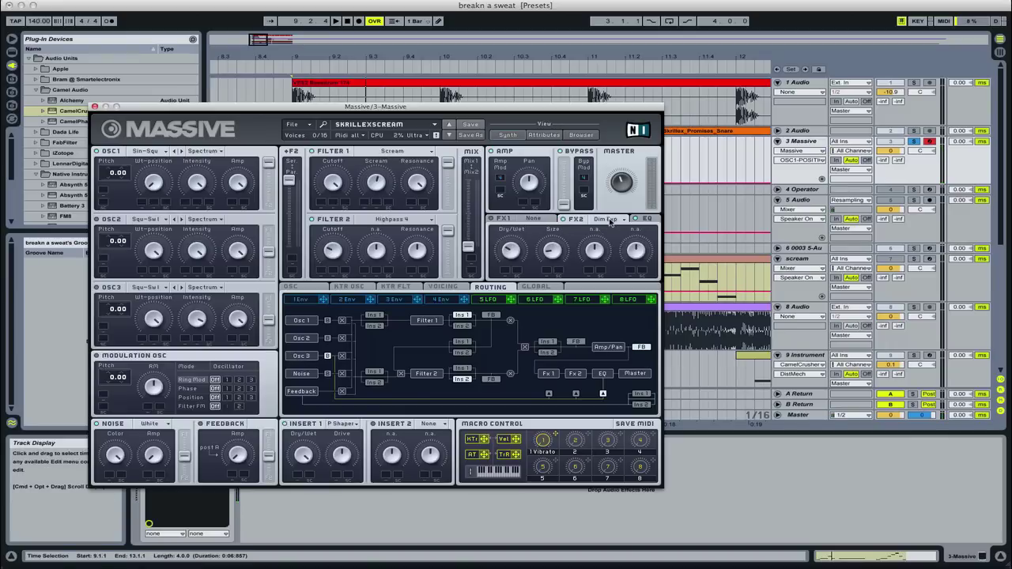
left_click(511, 251)
left_click(559, 254)
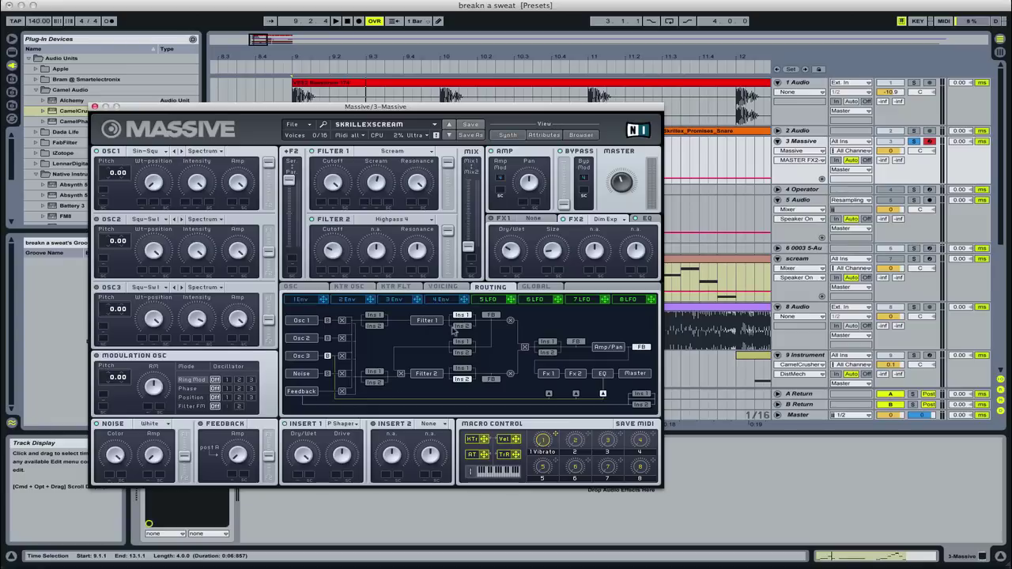
left_click(445, 300)
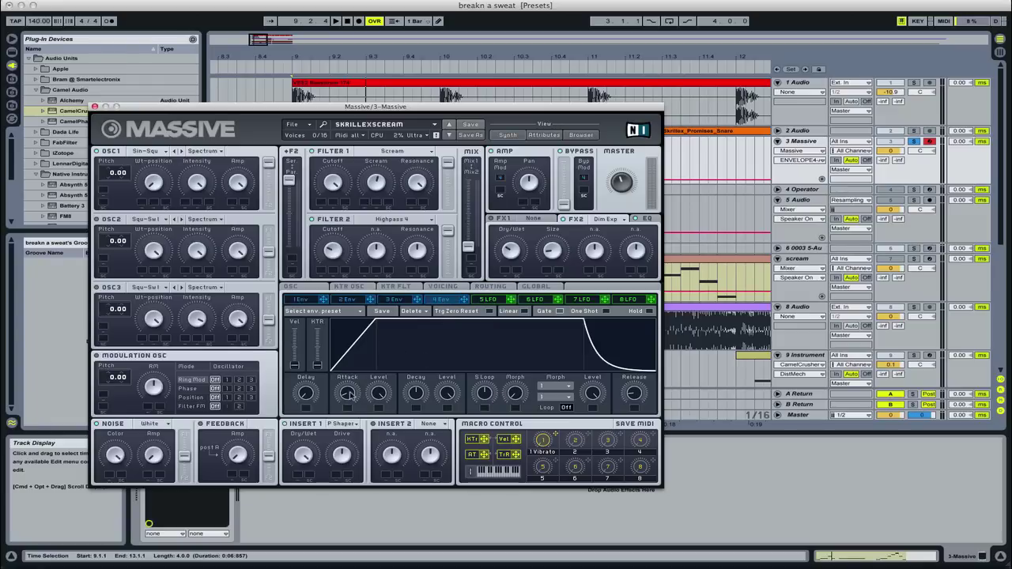
left_click_drag(352, 396, 351, 395)
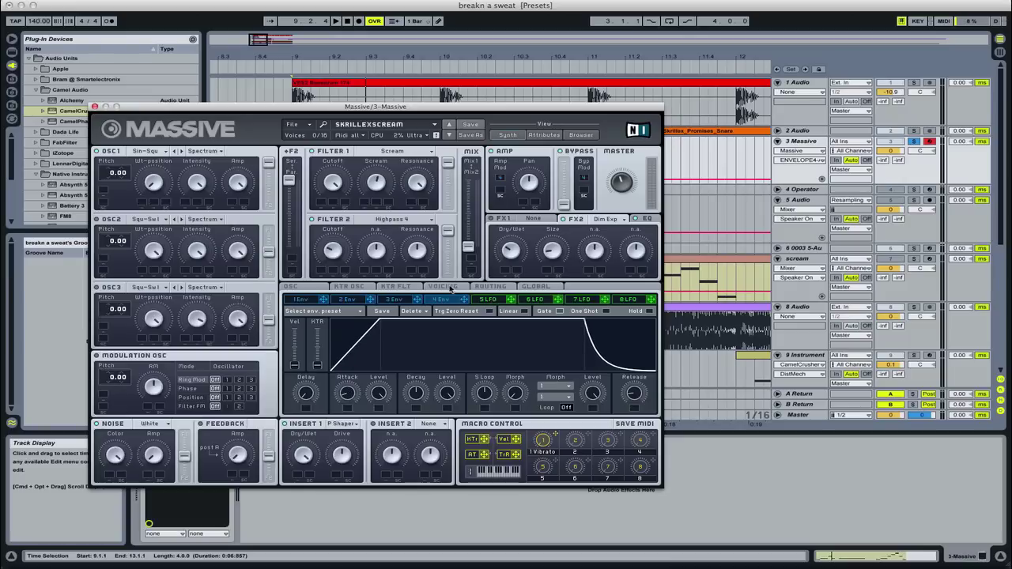
Adjust OSC1 filter routing, Ser/Par blend, Filter 1/2 mix, and Filter 1 resonance and Scream.
left_click(270, 164)
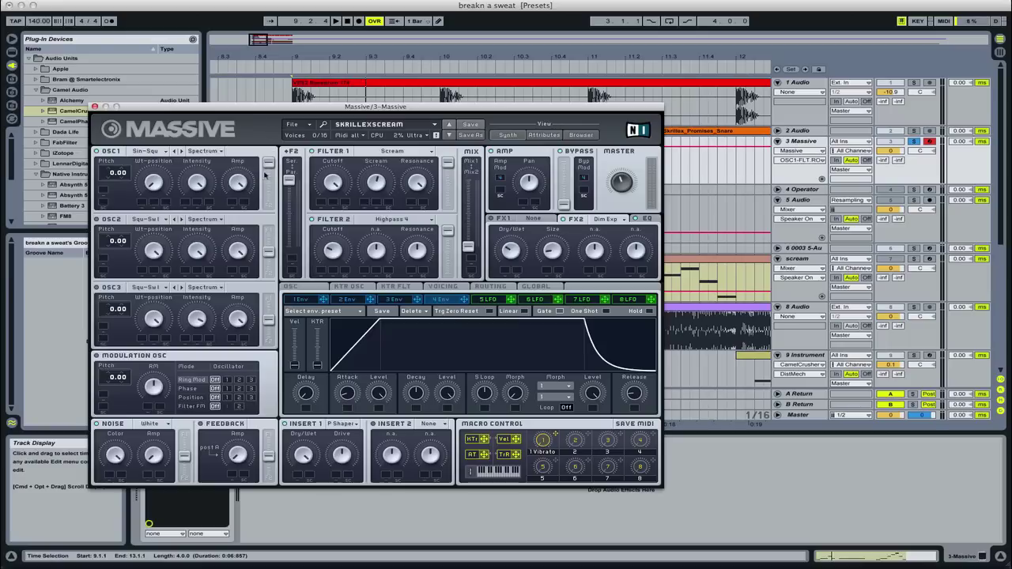
left_click(294, 181)
left_click(470, 249)
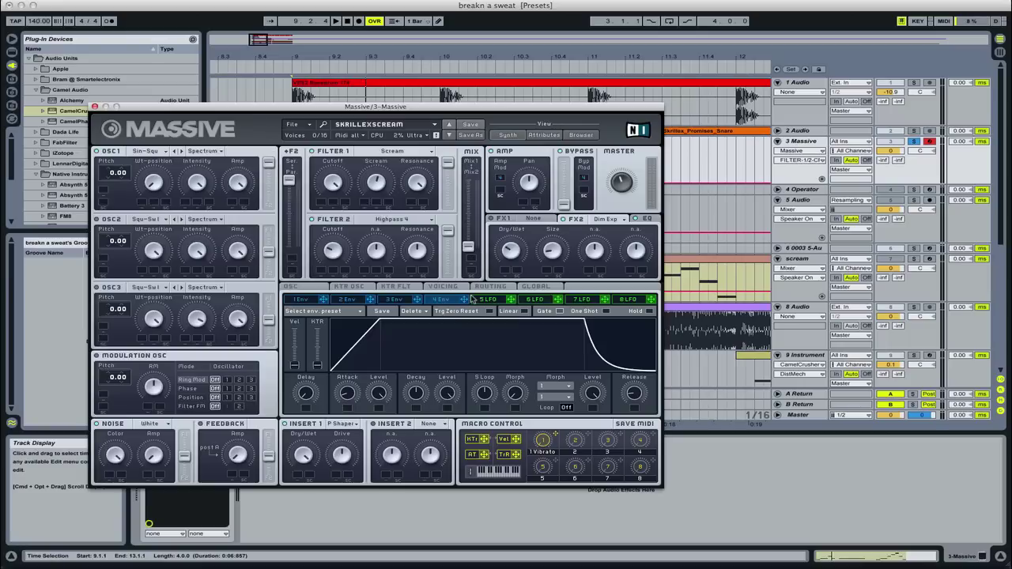
left_click(419, 185)
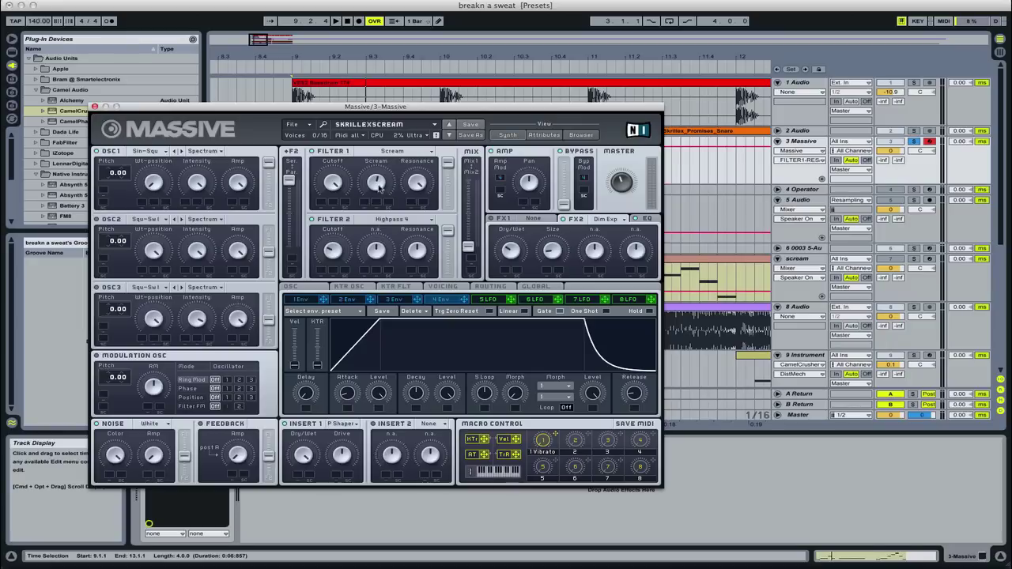
left_click(377, 184)
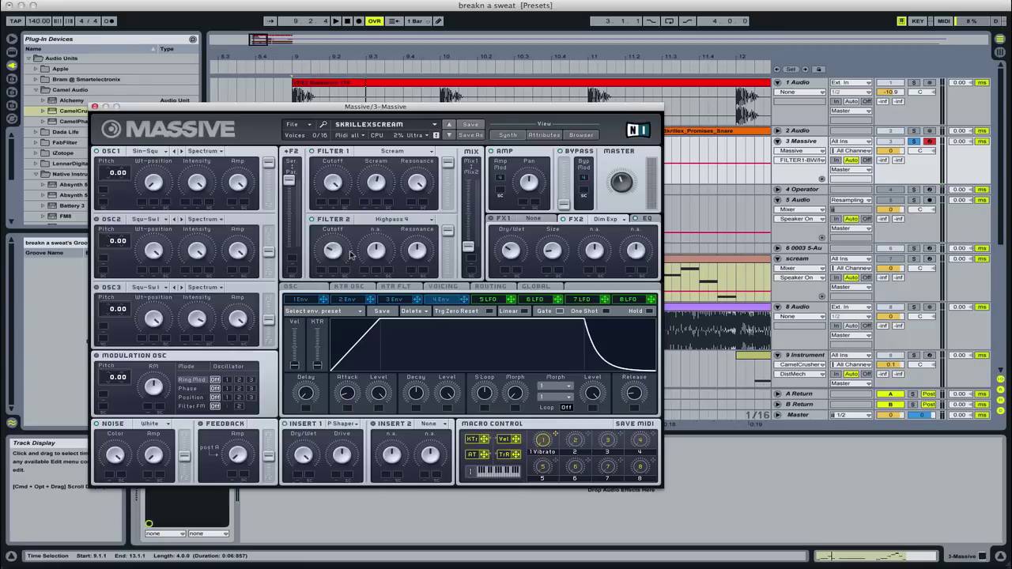
Adjust Filter 2 resonance and arm the Operator track for recording.
left_click(417, 250)
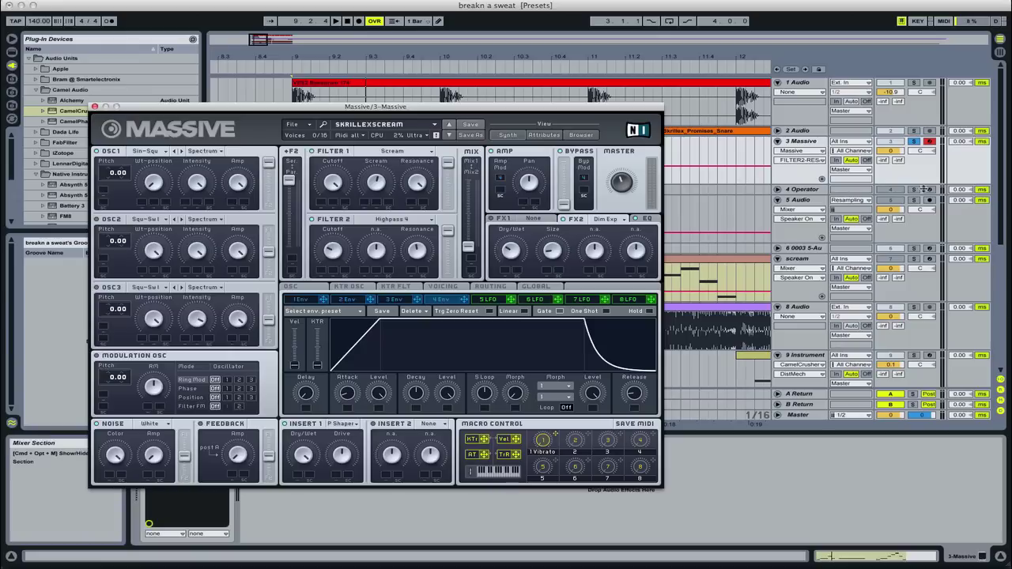
left_click(914, 191)
left_click(931, 191)
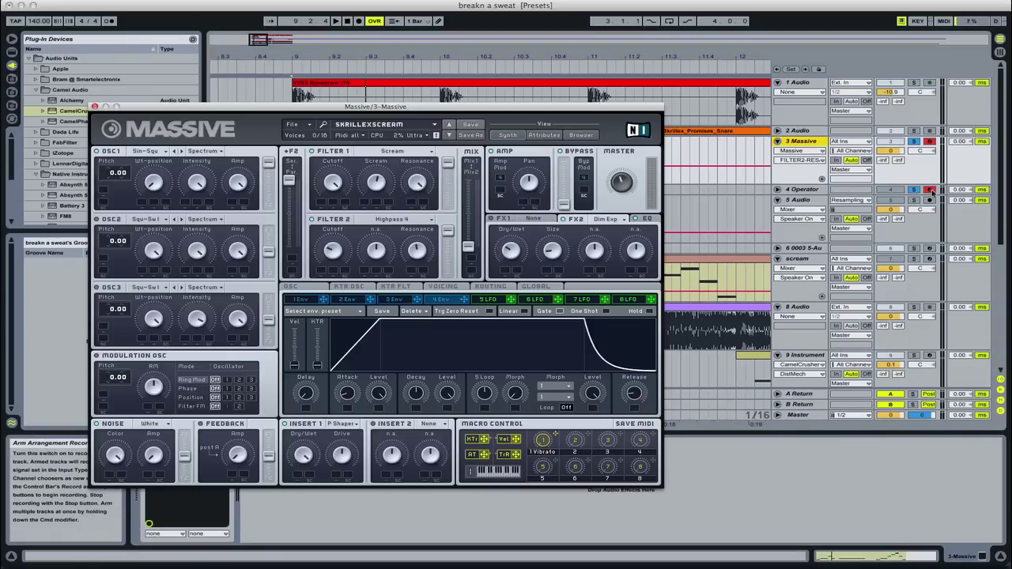
Select the Operator track, reopen Massive on track 3, tweak Filter 1 Scream, then close Massive.
left_click(796, 189)
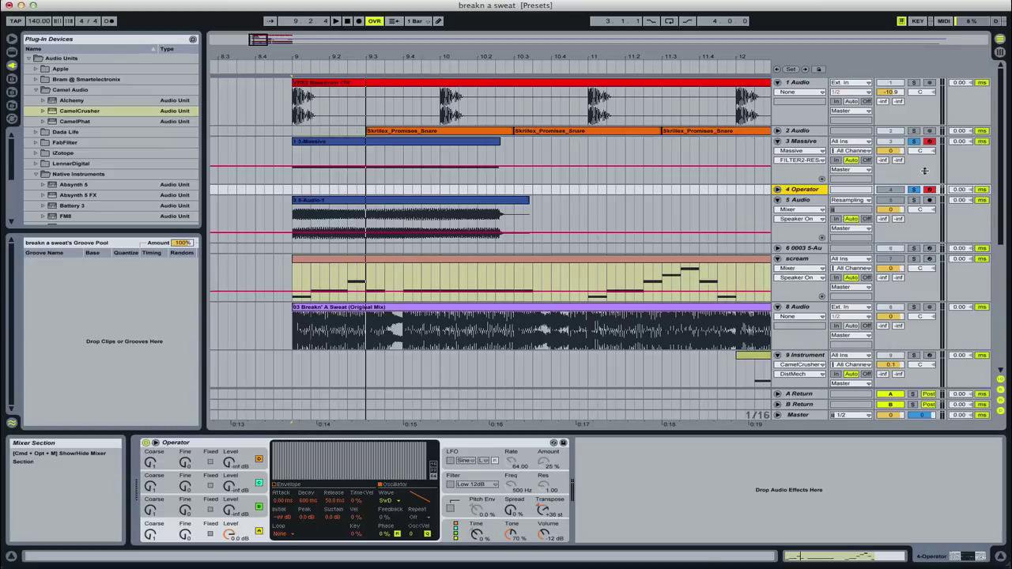
left_click(801, 141)
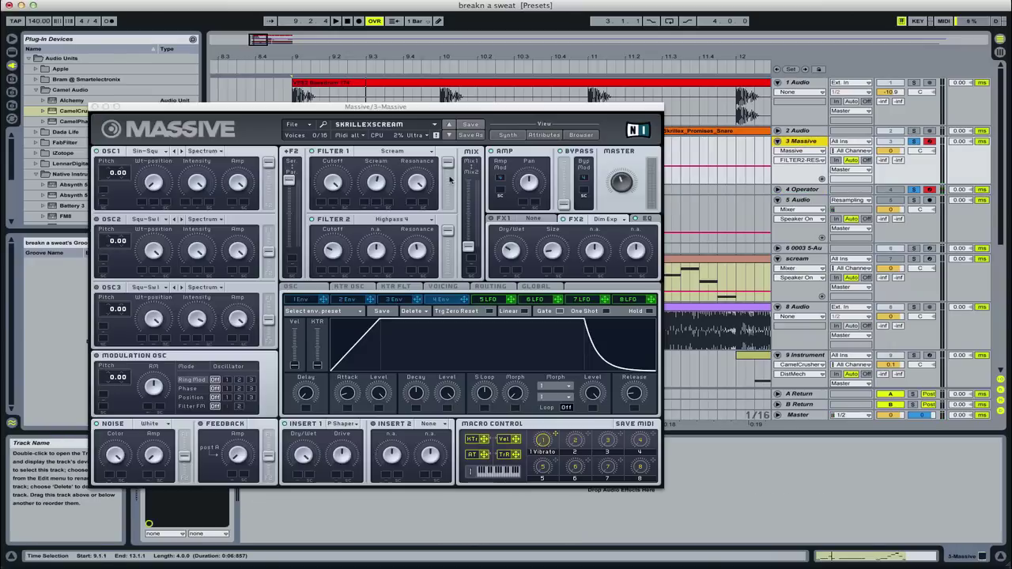
left_click(378, 183)
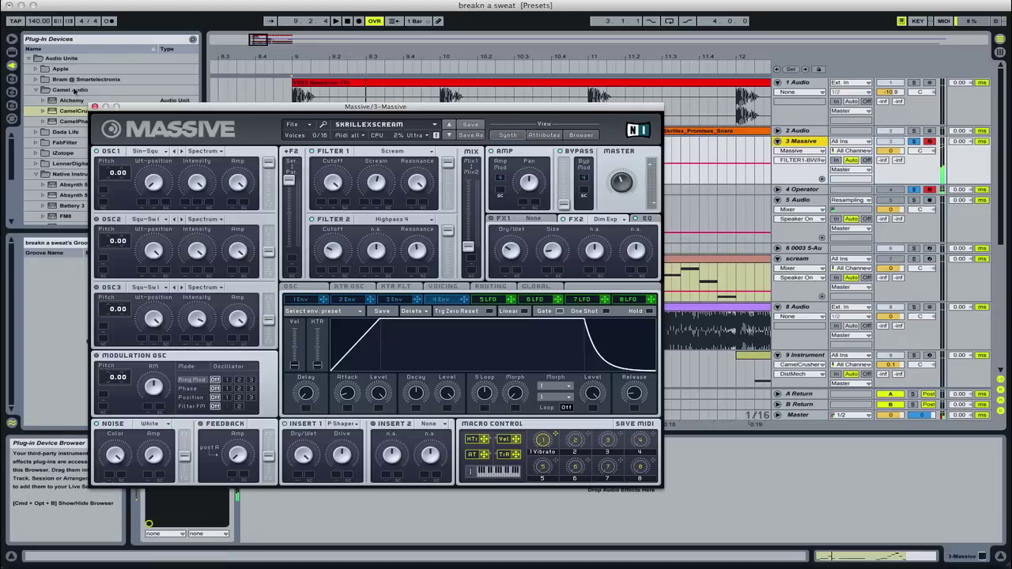
left_click(94, 106)
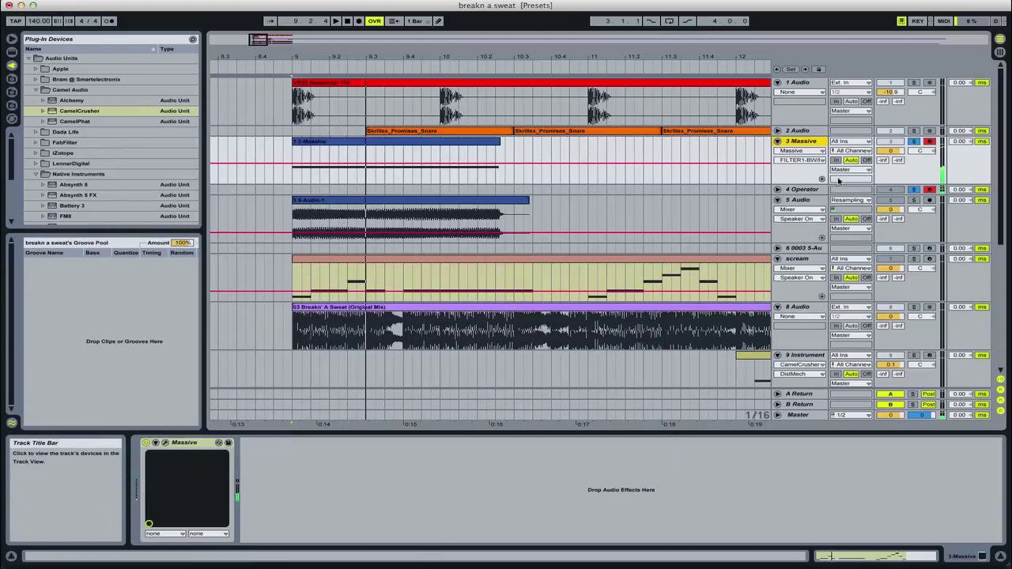
Solo Massive and resample its playback onto the armed 5 Audio track from bar 9.
left_click(913, 142)
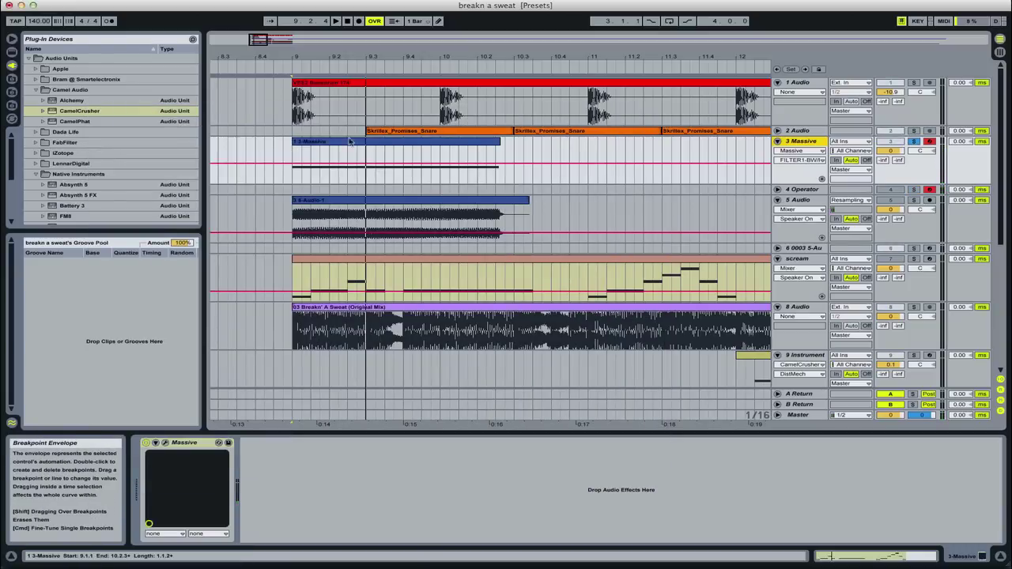
left_click(346, 140)
key("space")
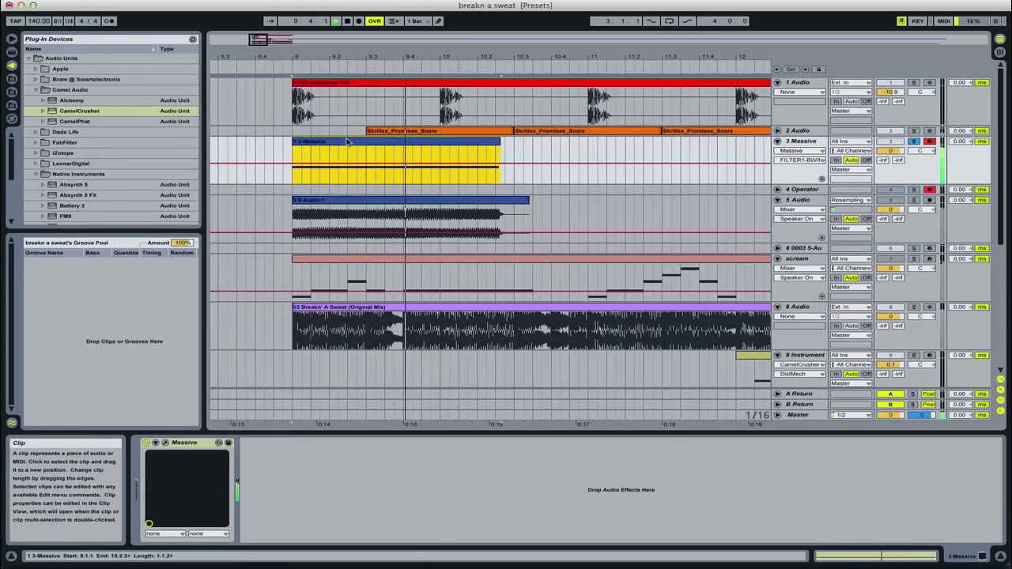
left_click(808, 204)
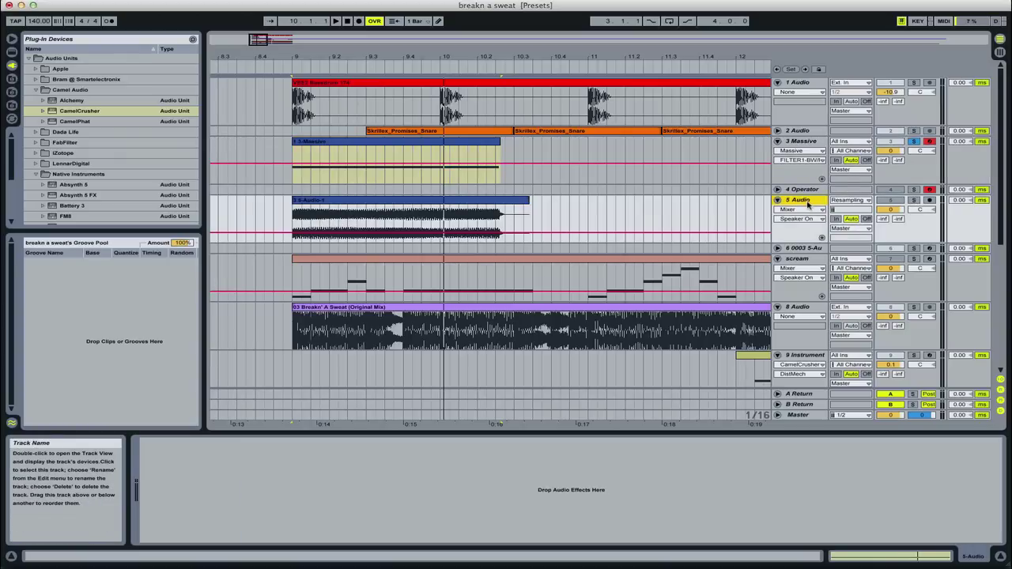
left_click(930, 201)
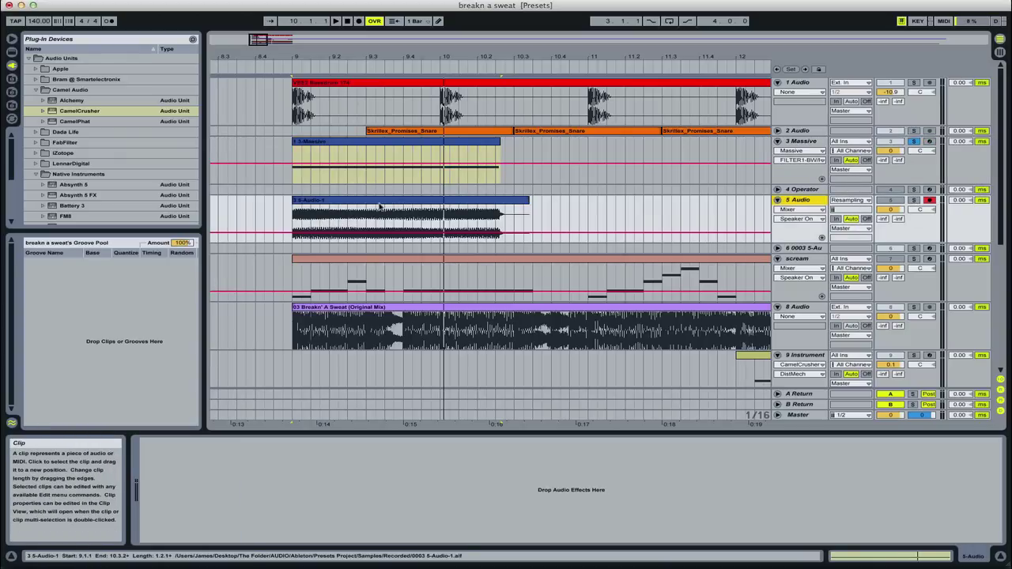
left_click(293, 213)
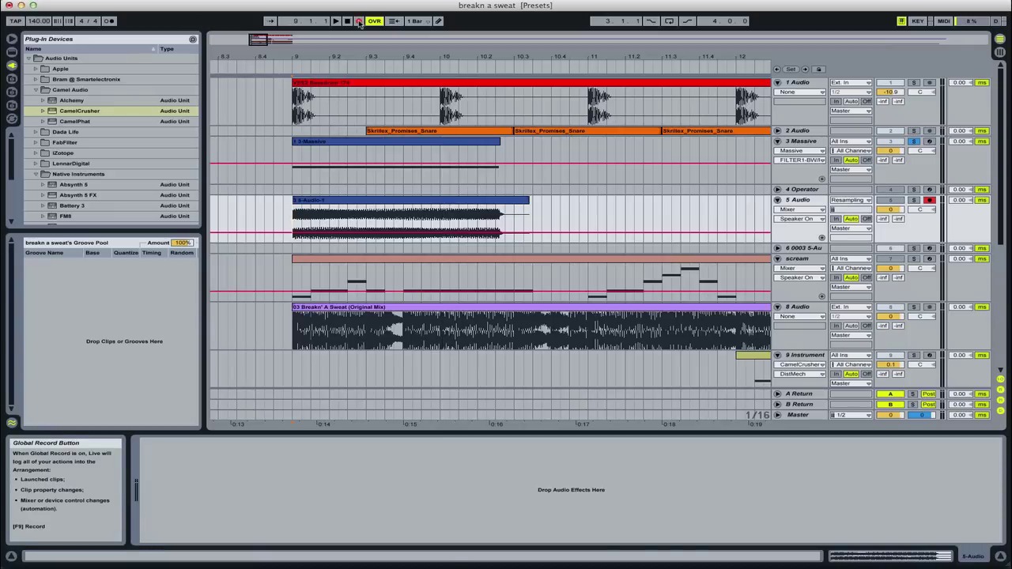
left_click(359, 21)
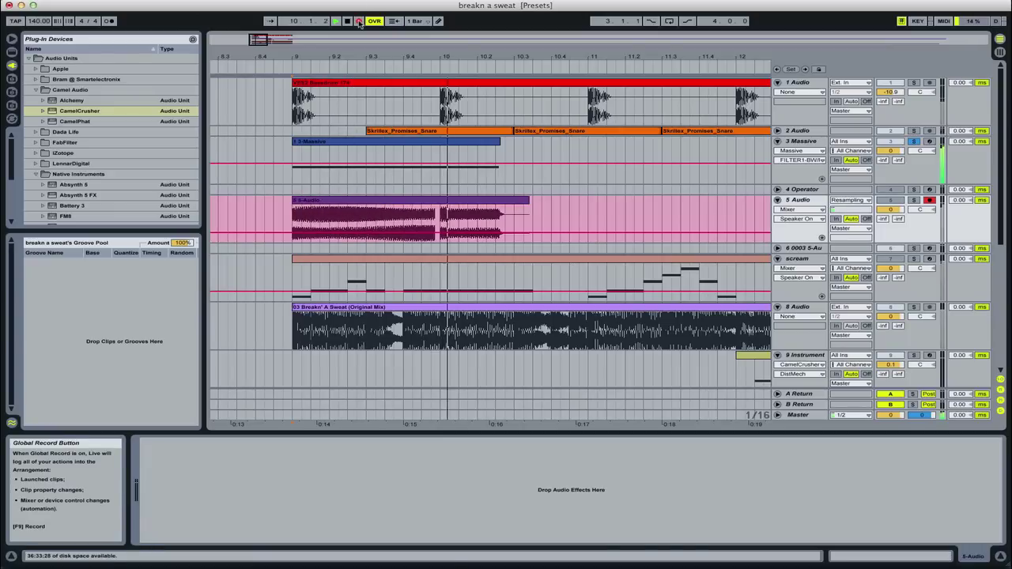
key("space")
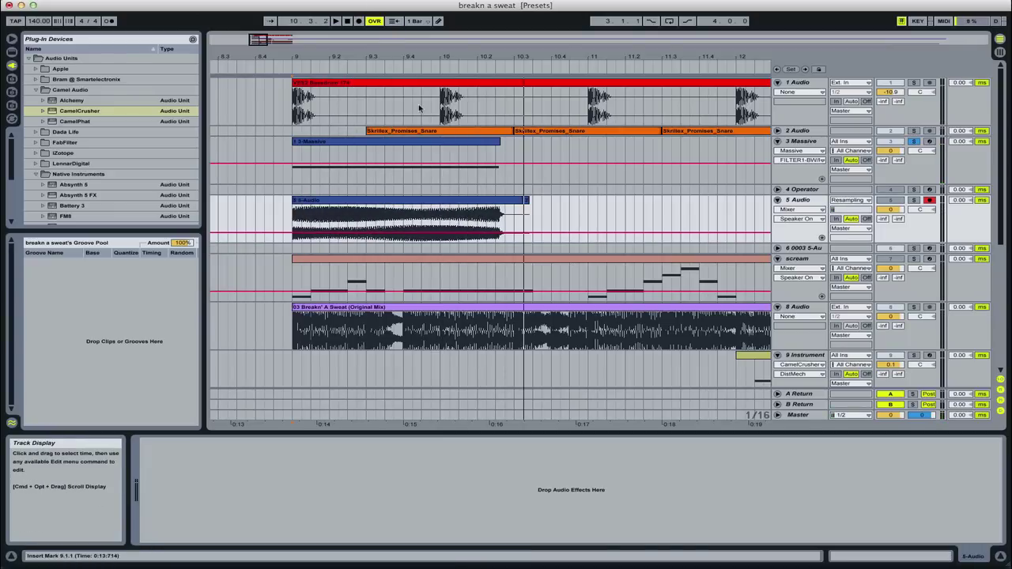
Solo and audition the bar-9 recording, then insert a MIDI track below 5 Audio.
left_click(914, 200)
key("space")
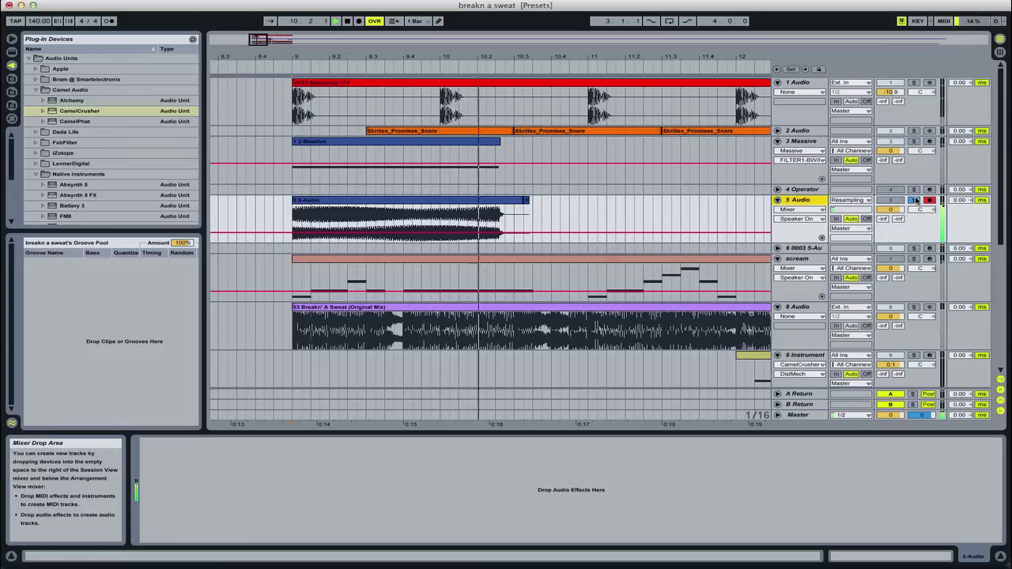
key("space")
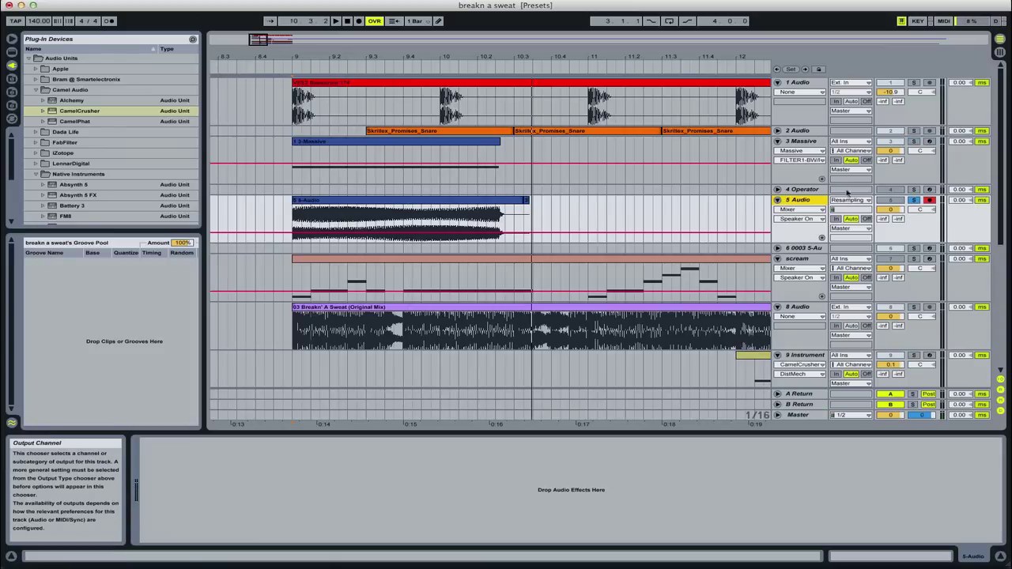
key("space")
key("space")
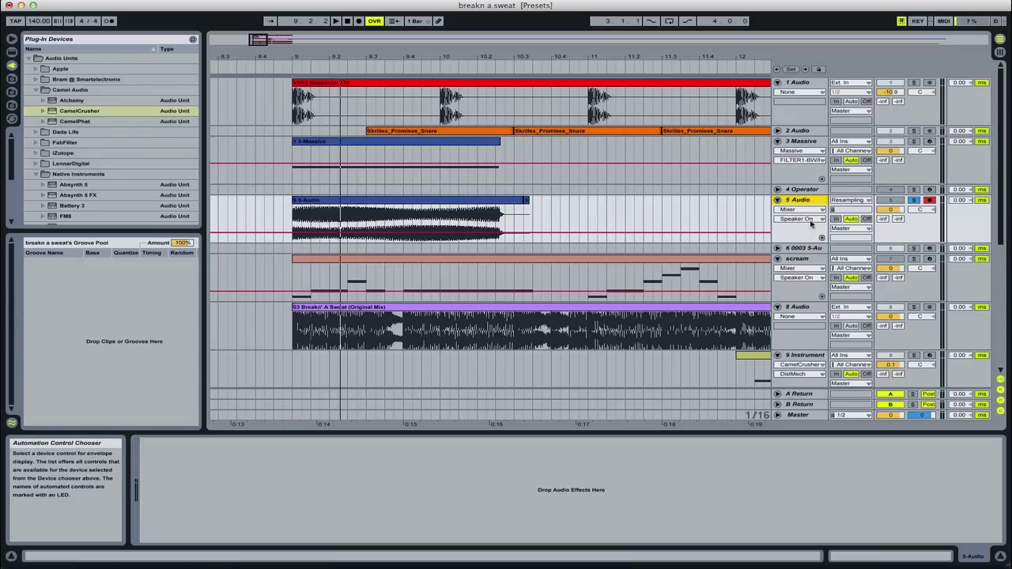
key("super+shift+t")
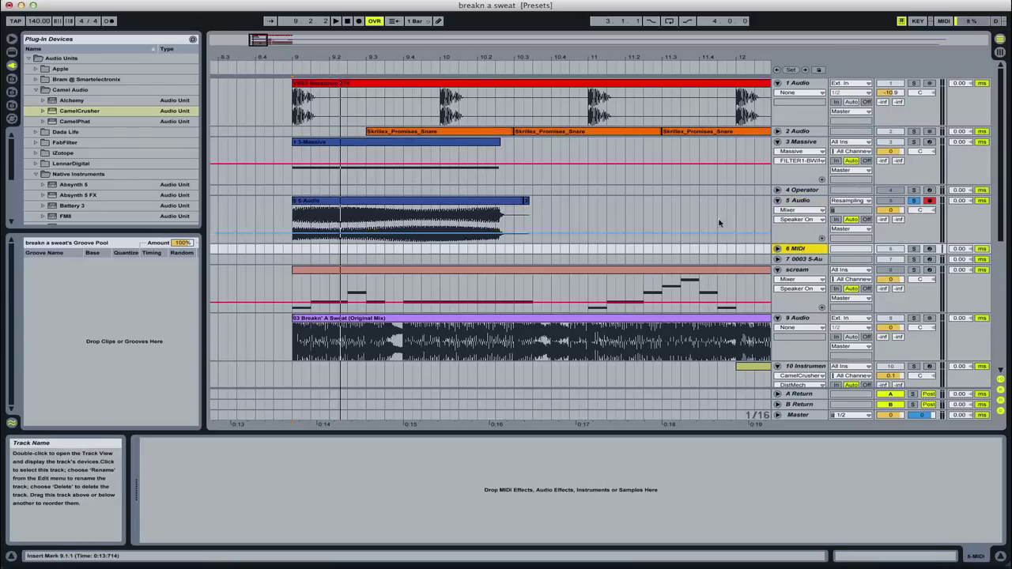
Load the 5-Audio clip into a Simpler on the MIDI track, solo it, and transpose to -4 st.
left_click_drag(433, 204, 418, 459)
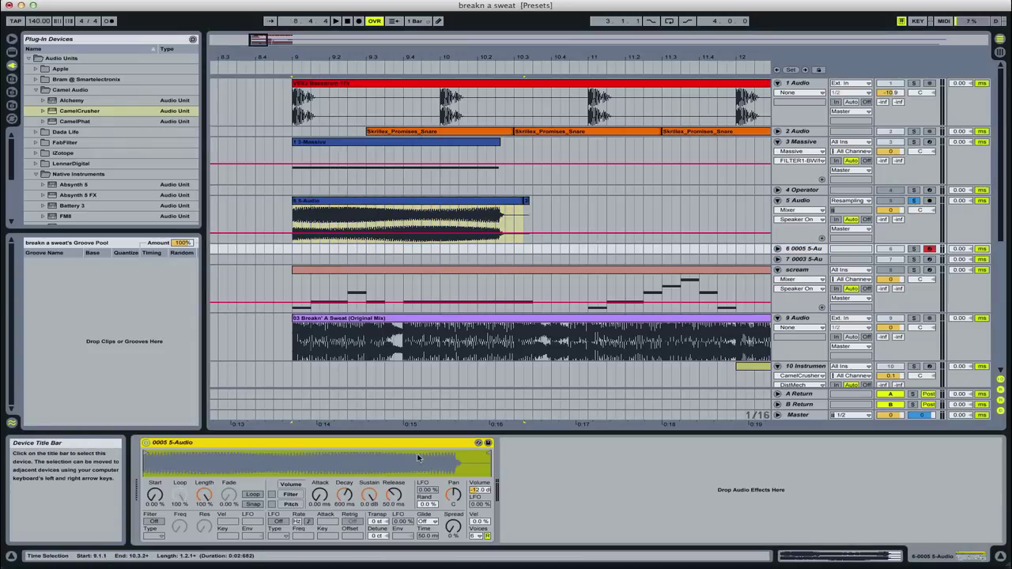
left_click(914, 248)
key("z")
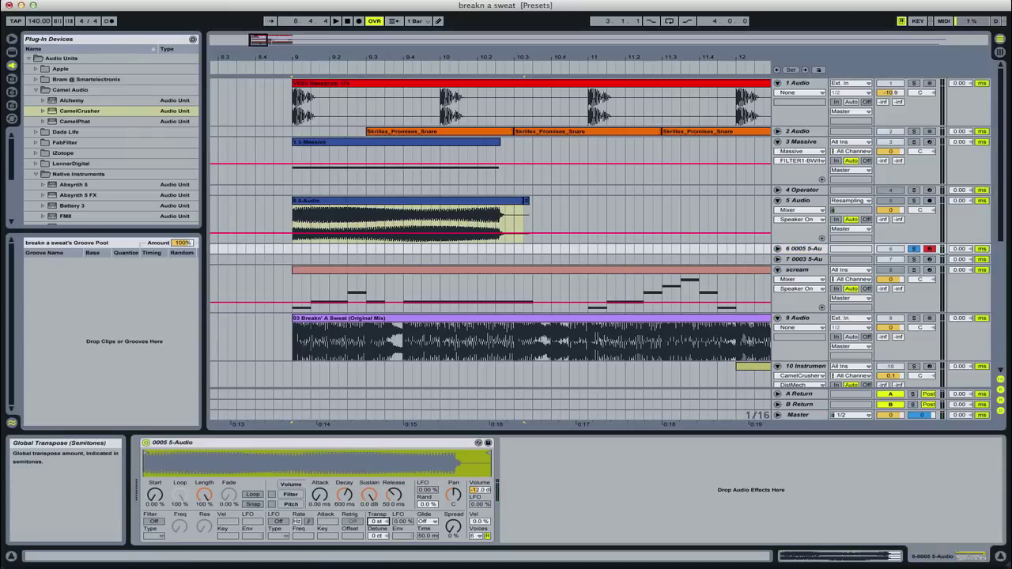
left_click_drag(377, 523, 377, 532)
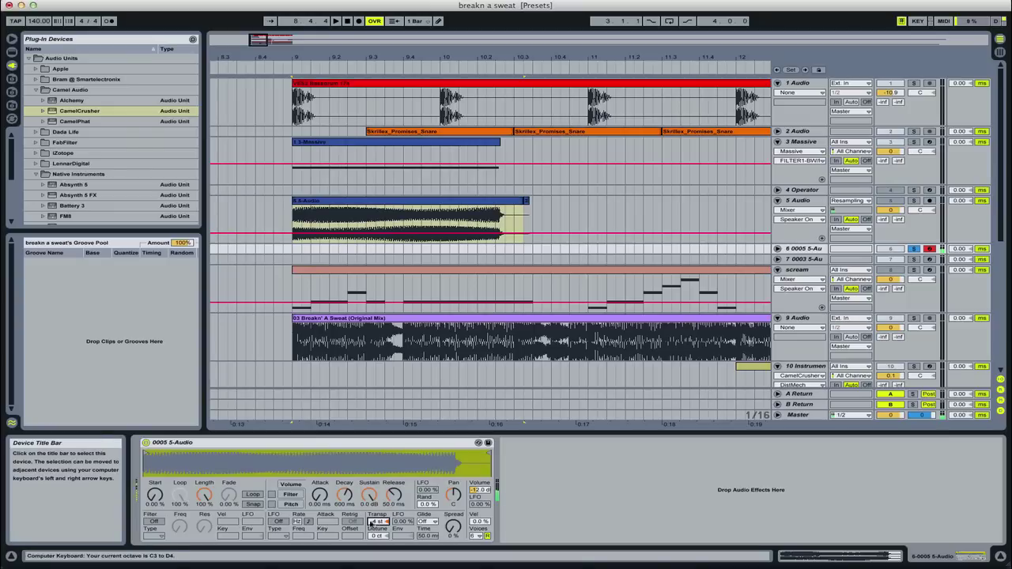
Rename the new sampler track to 'scream'.
left_click(796, 249)
key("super+r")
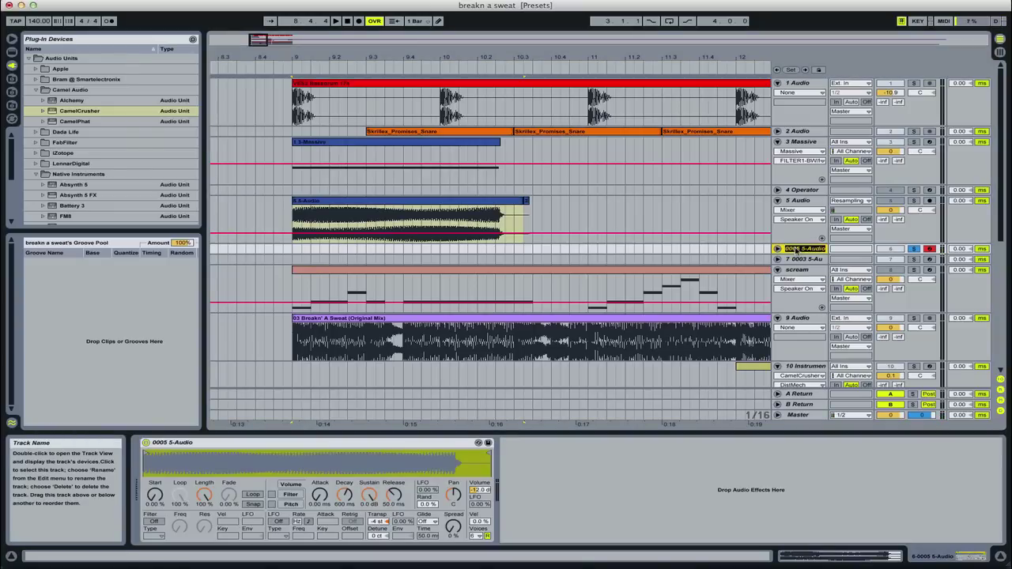
type("scream")
key("Return")
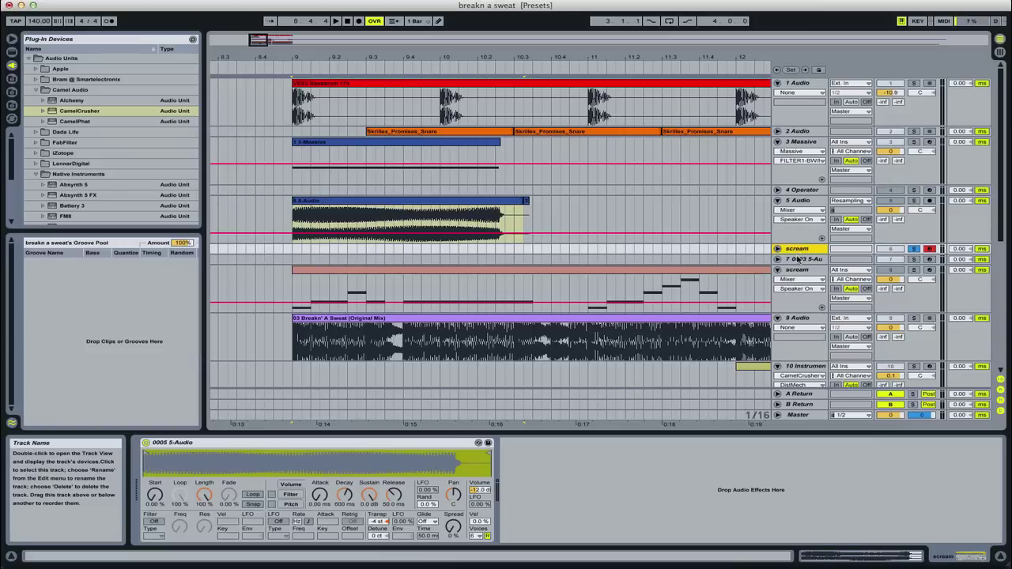
Turn on the Simpler's Glide mode and reduce Glide Time to 5.73 ms.
left_click(798, 259)
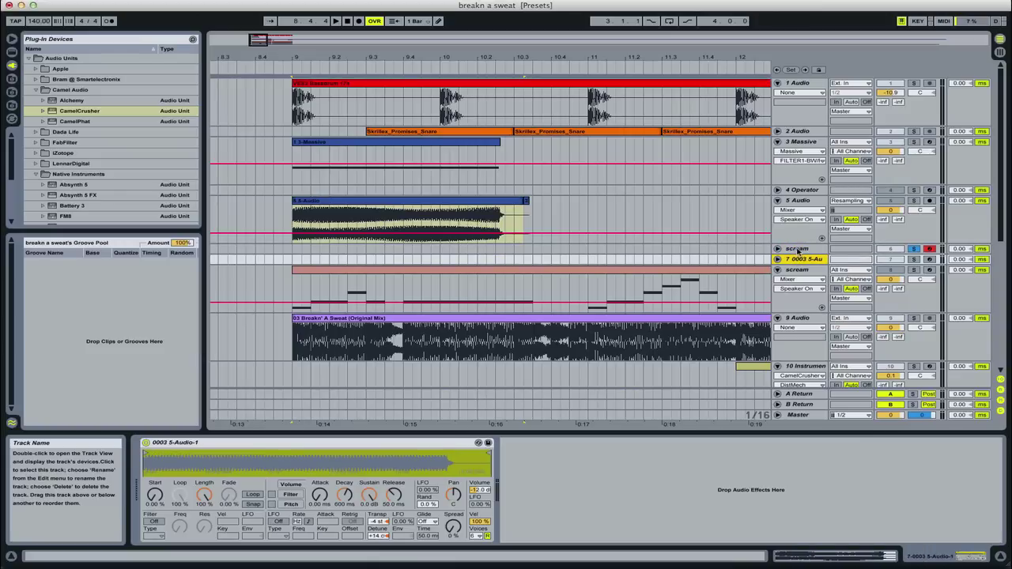
left_click(797, 250)
left_click(480, 521)
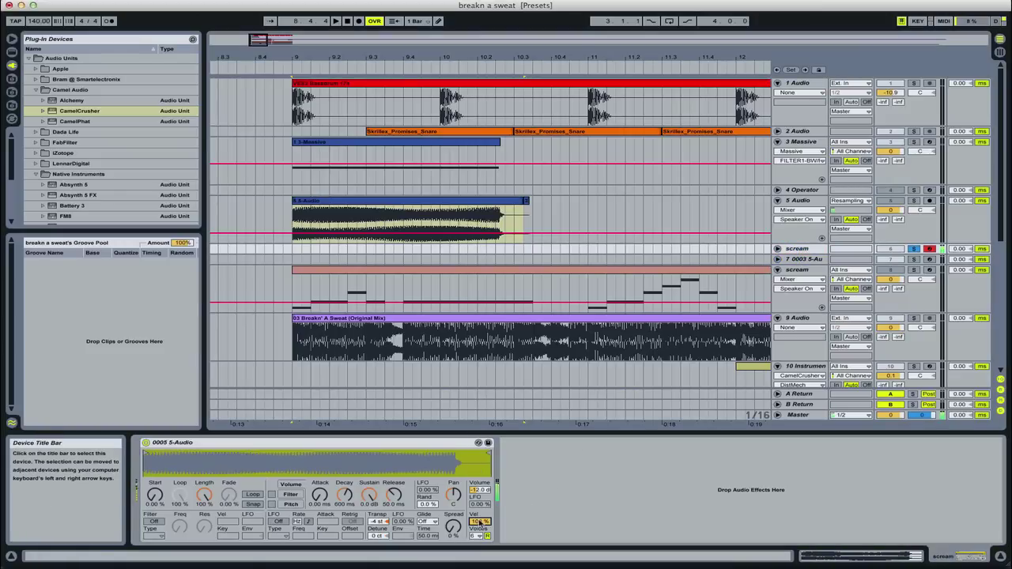
left_click(427, 522)
left_click(428, 540)
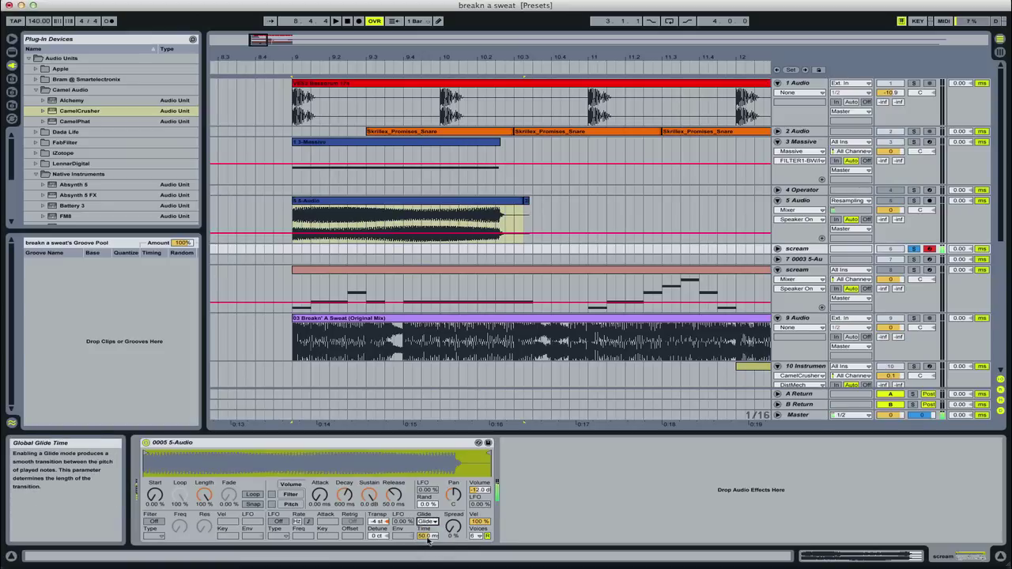
left_click_drag(427, 541, 427, 561)
left_click_drag(427, 538, 428, 547)
Copy the riff clip onto the new scream track, expand it, and fold the MIDI editor to used pitches.
left_click(367, 273)
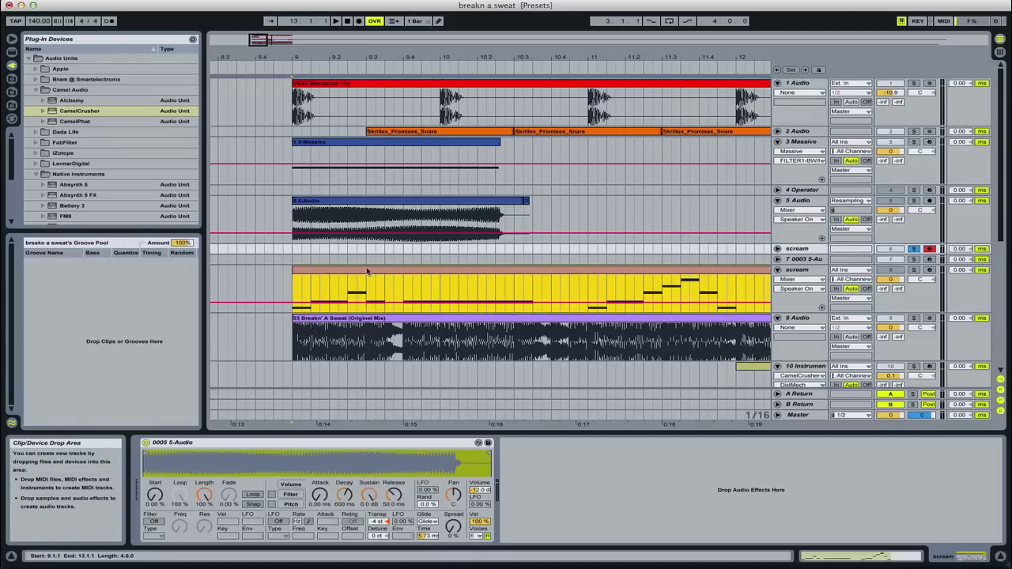
left_click(367, 251)
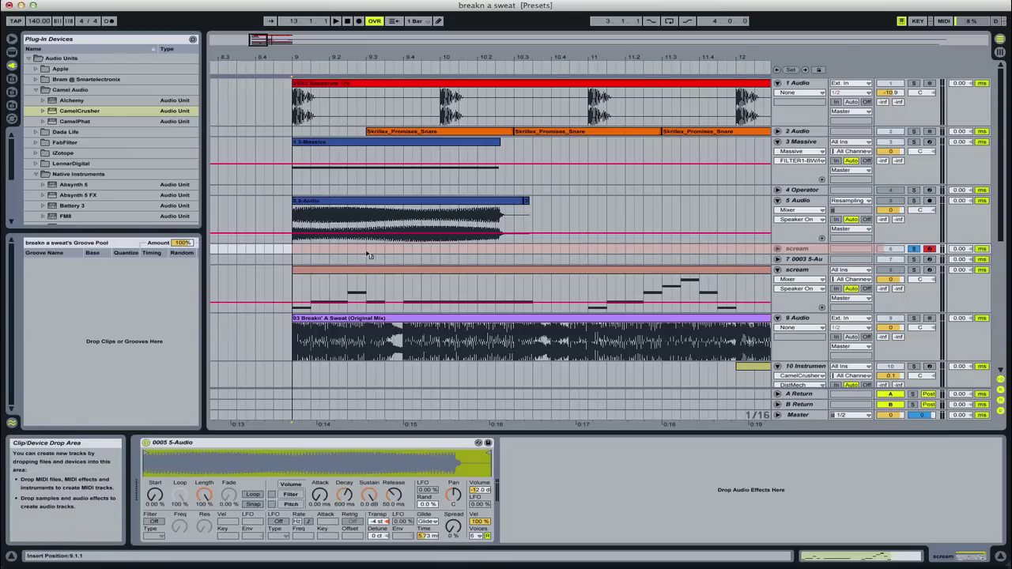
left_click(777, 249)
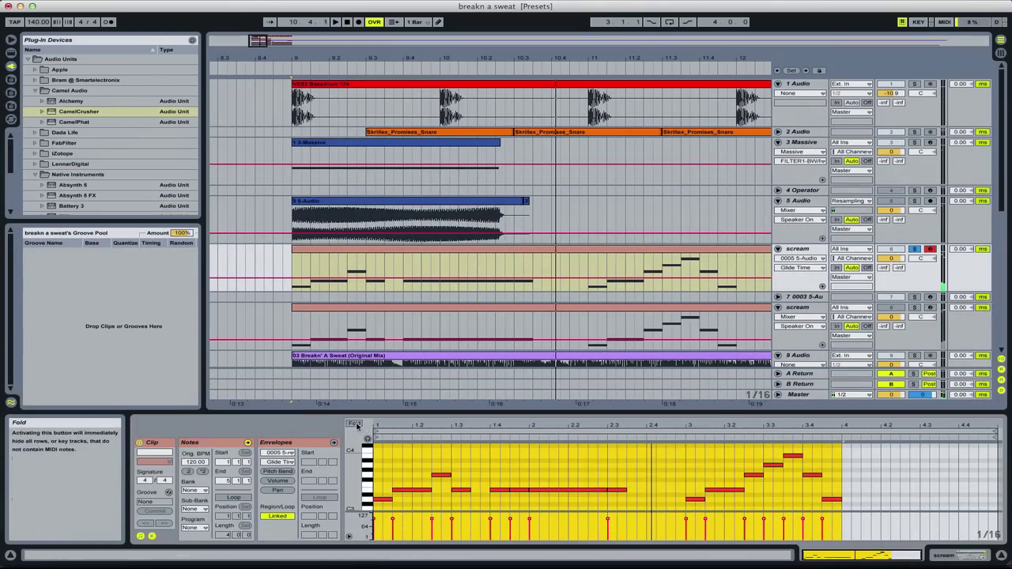
left_click(355, 424)
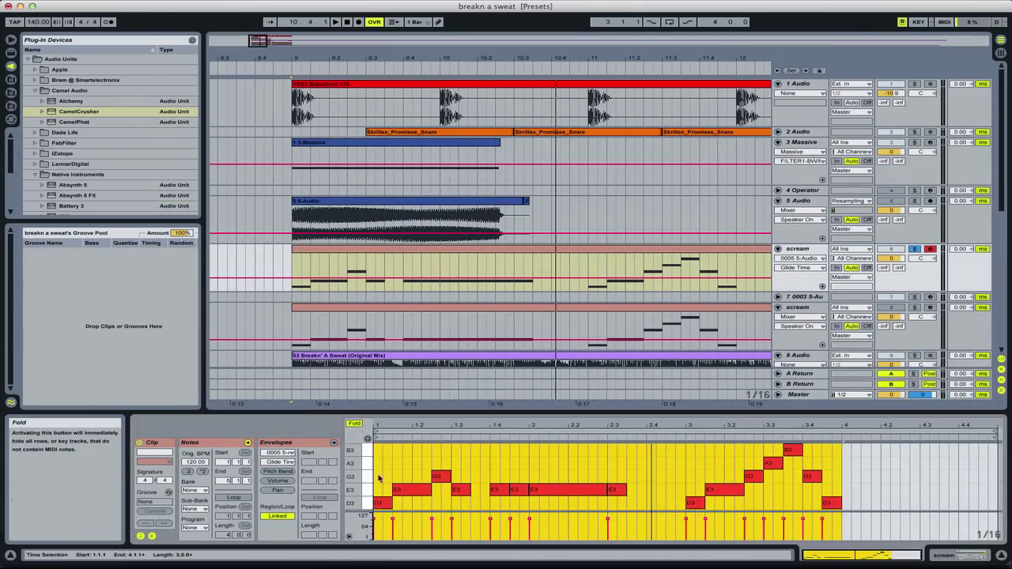
Show the scream clip's Pitch Bend envelope, glance at the Simpler, and return to the clip.
left_click(280, 472)
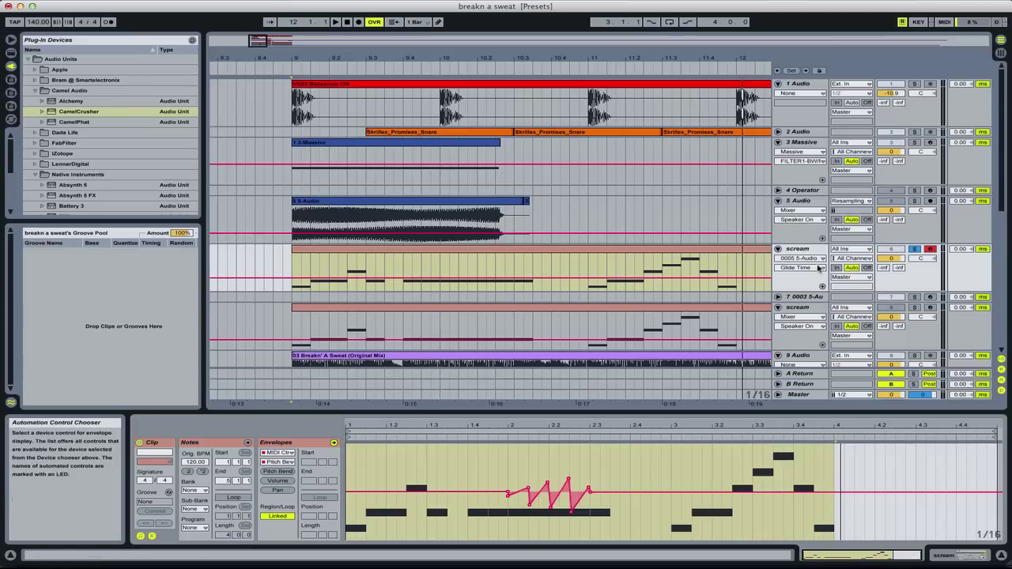
double_click(797, 248)
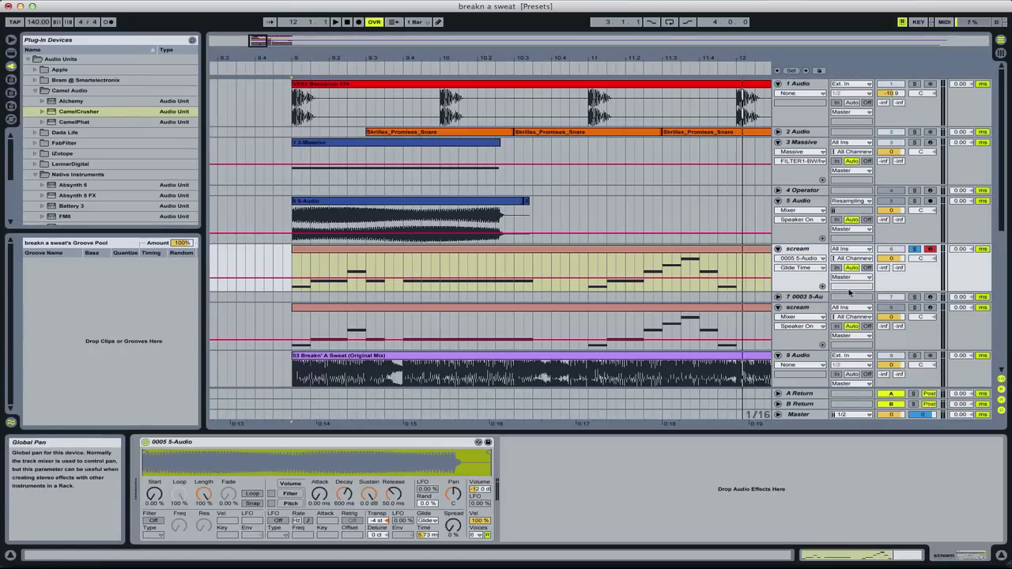
double_click(464, 257)
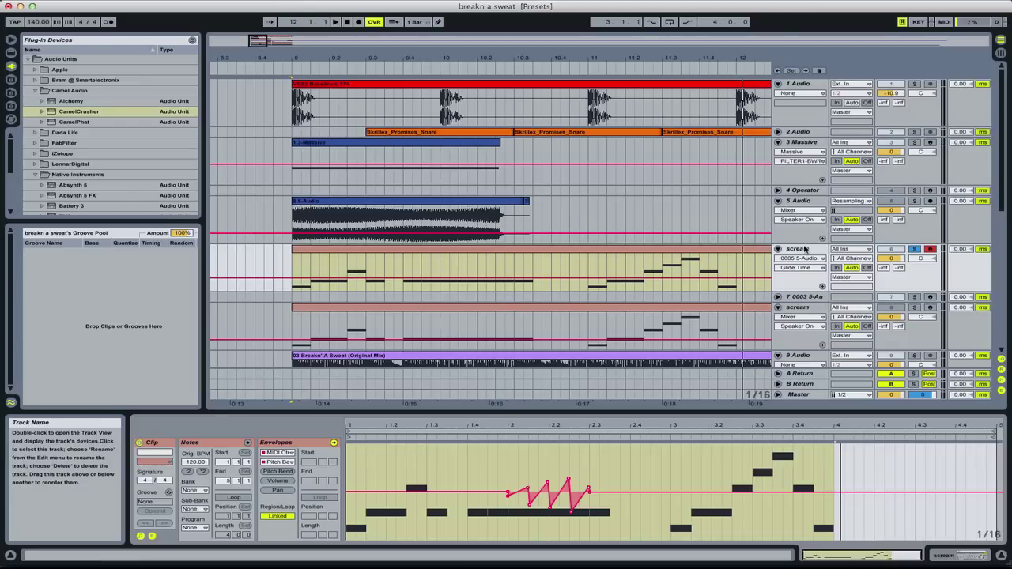
key("space")
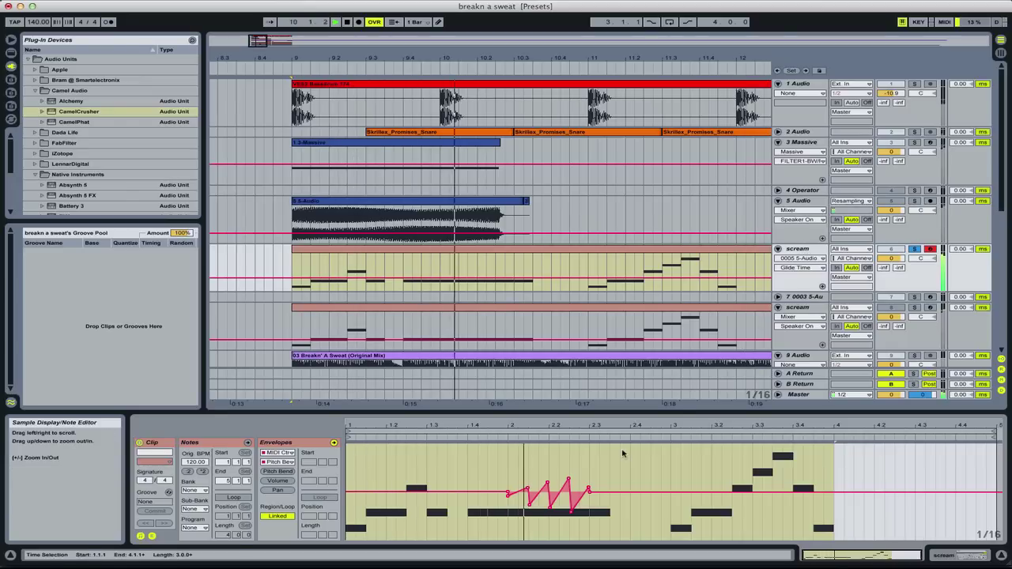
key("space")
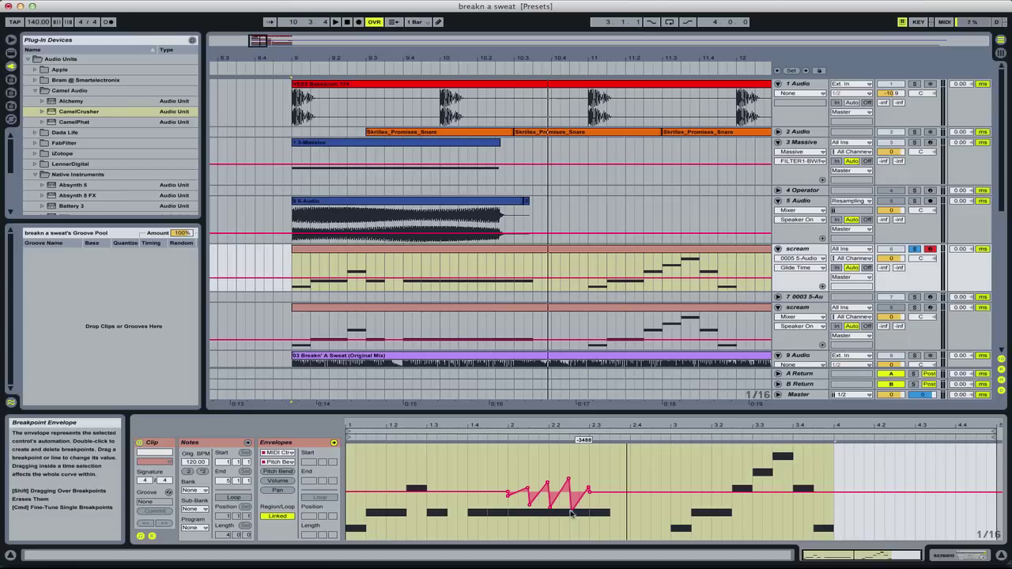
key("space")
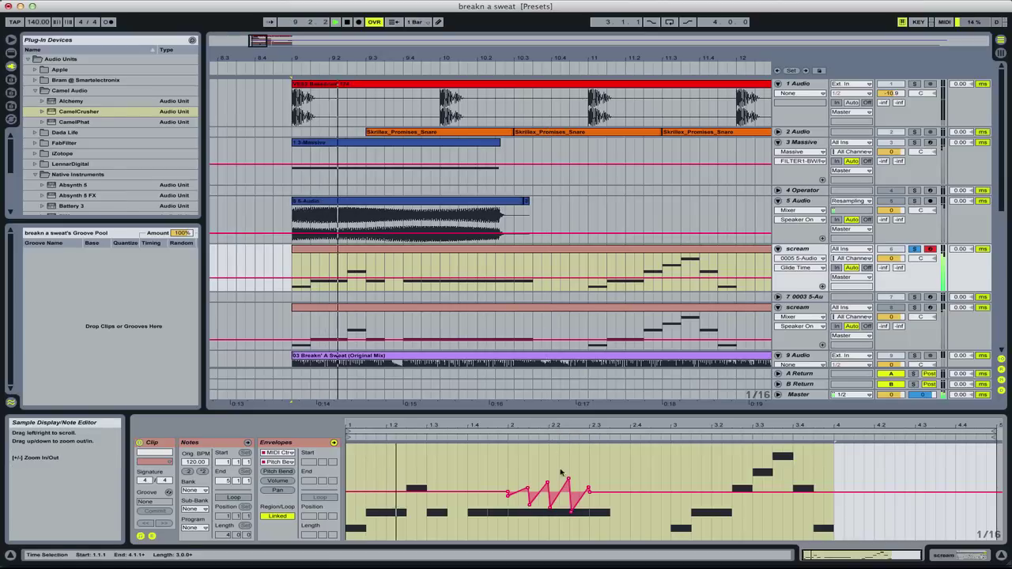
left_click(569, 480)
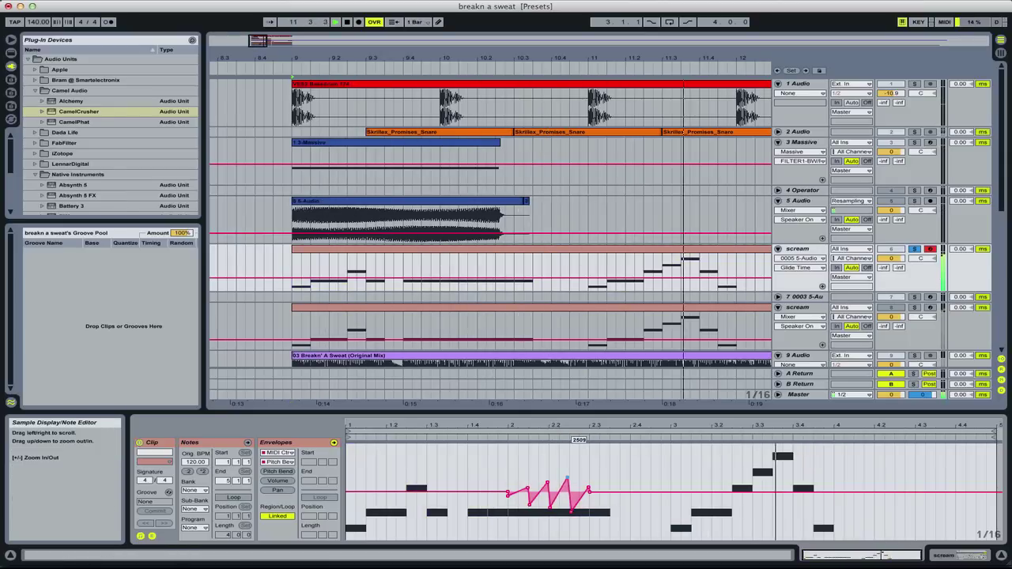
key("space")
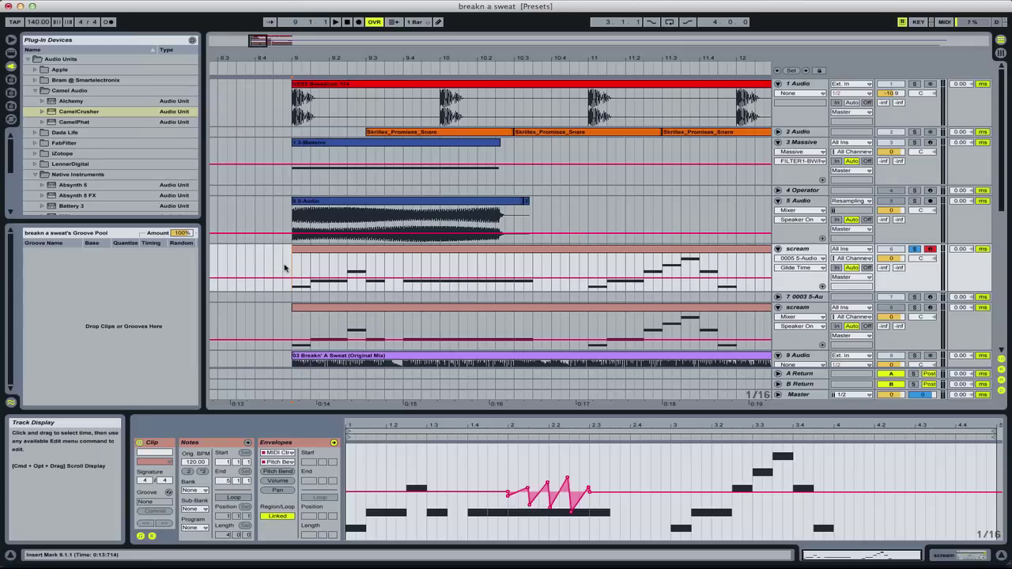
Deselect the scream clip by clicking the empty arrangement area to its left.
left_click(283, 267)
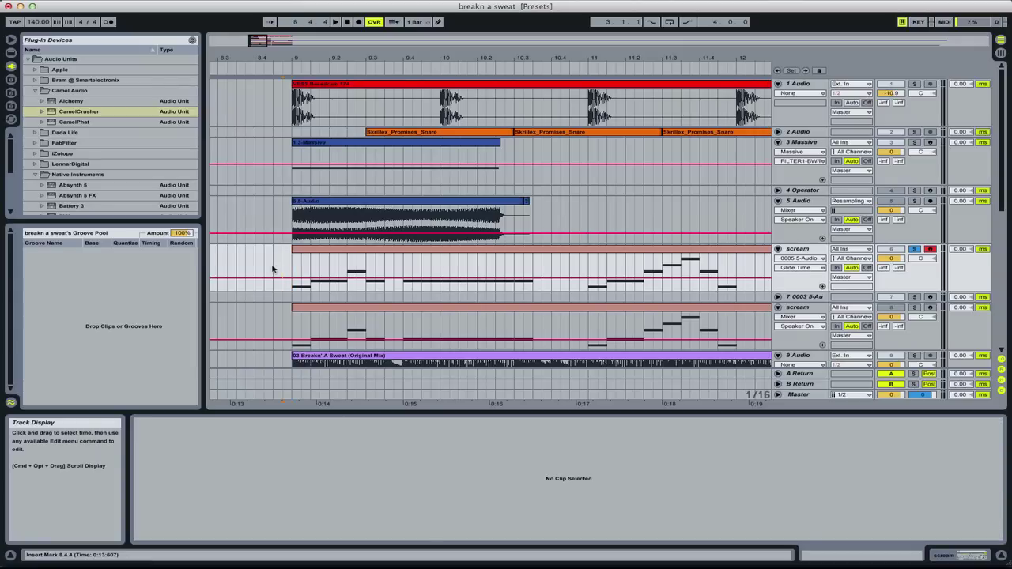